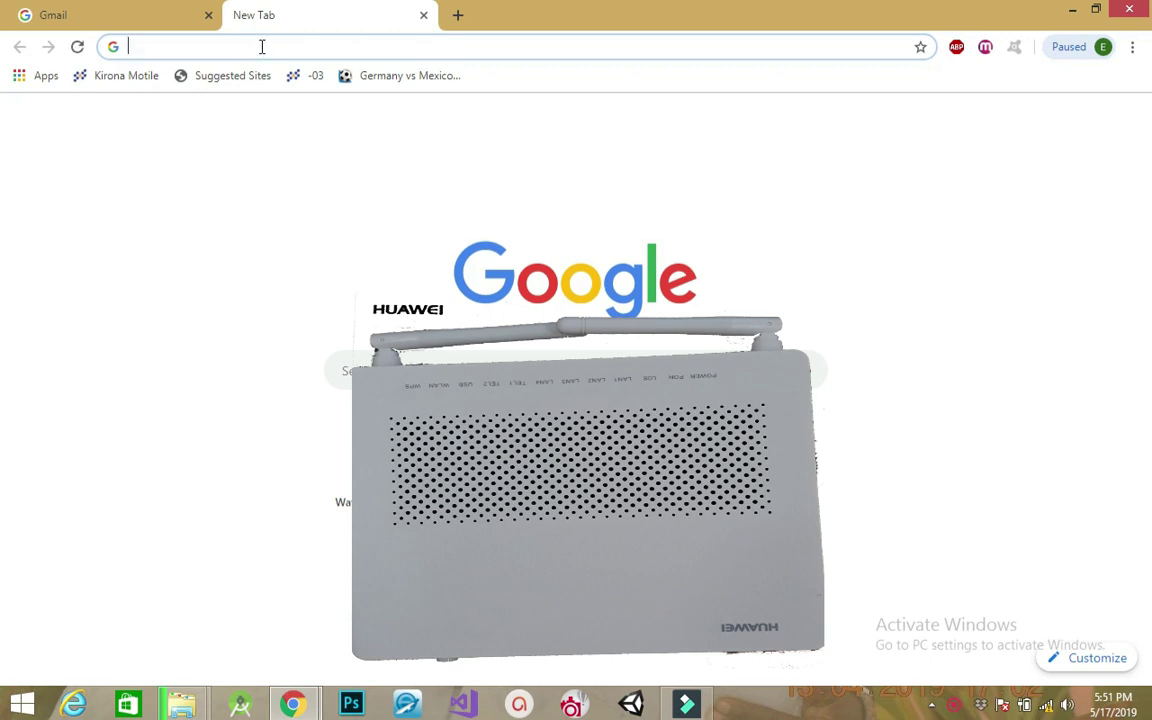
Open the router's administration page at 192.168.100.1.
text(19)
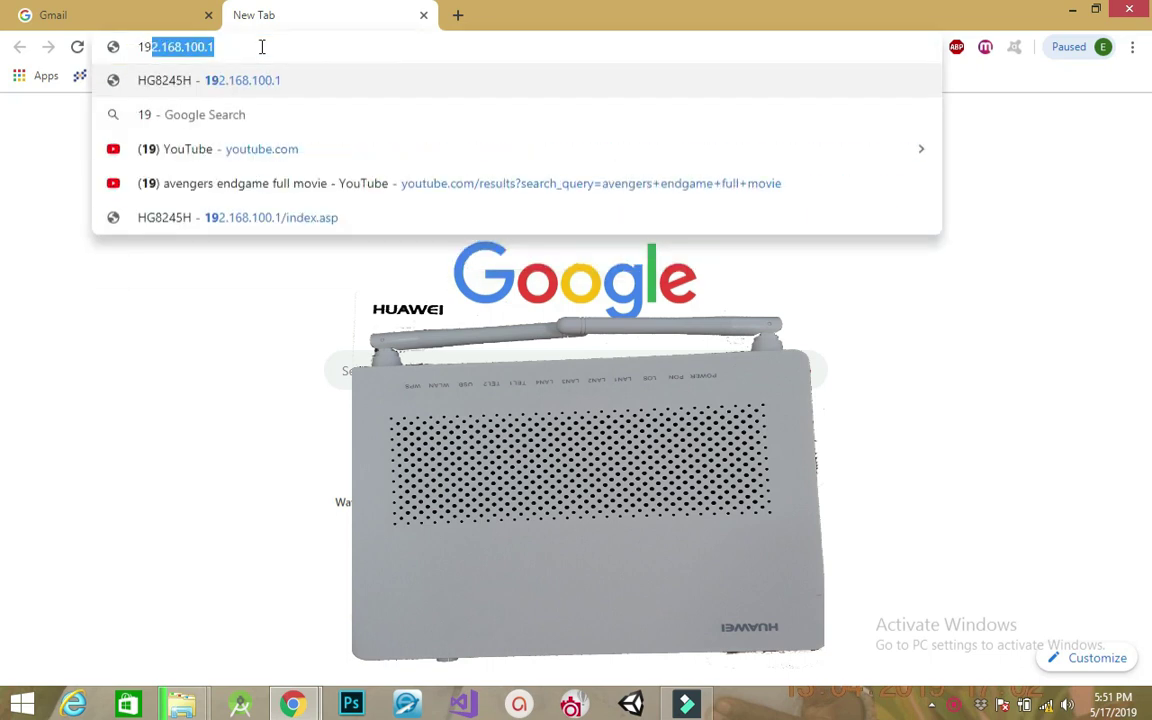
text(2.)
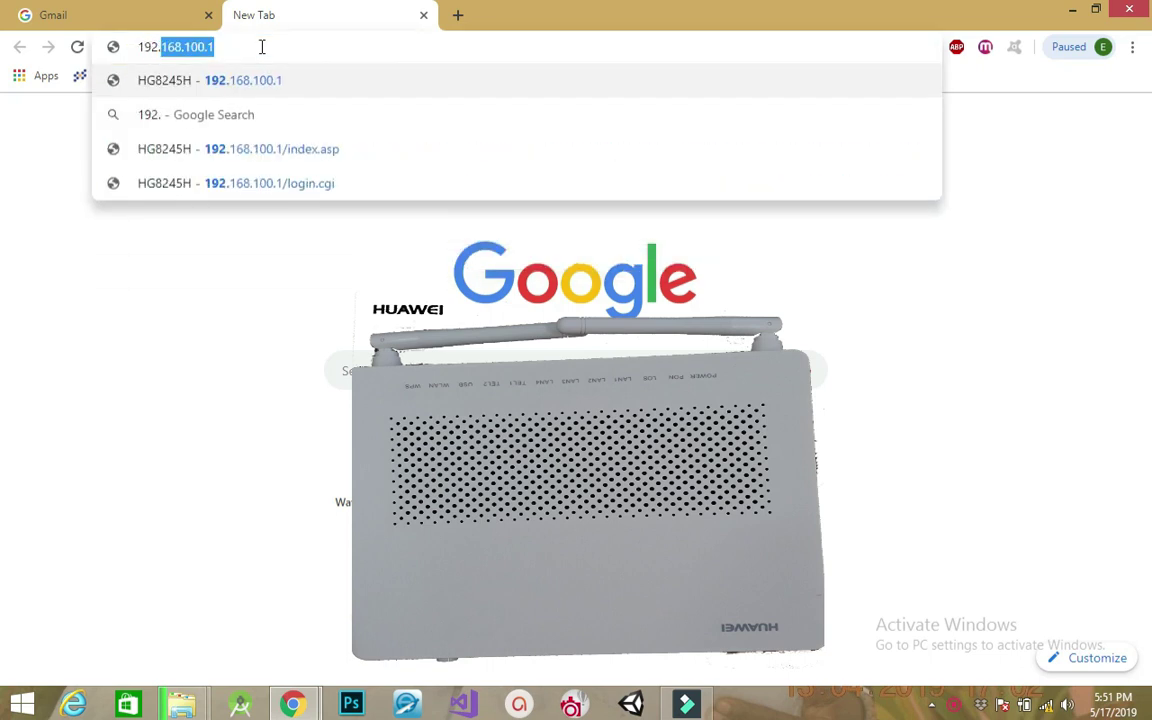
text(168)
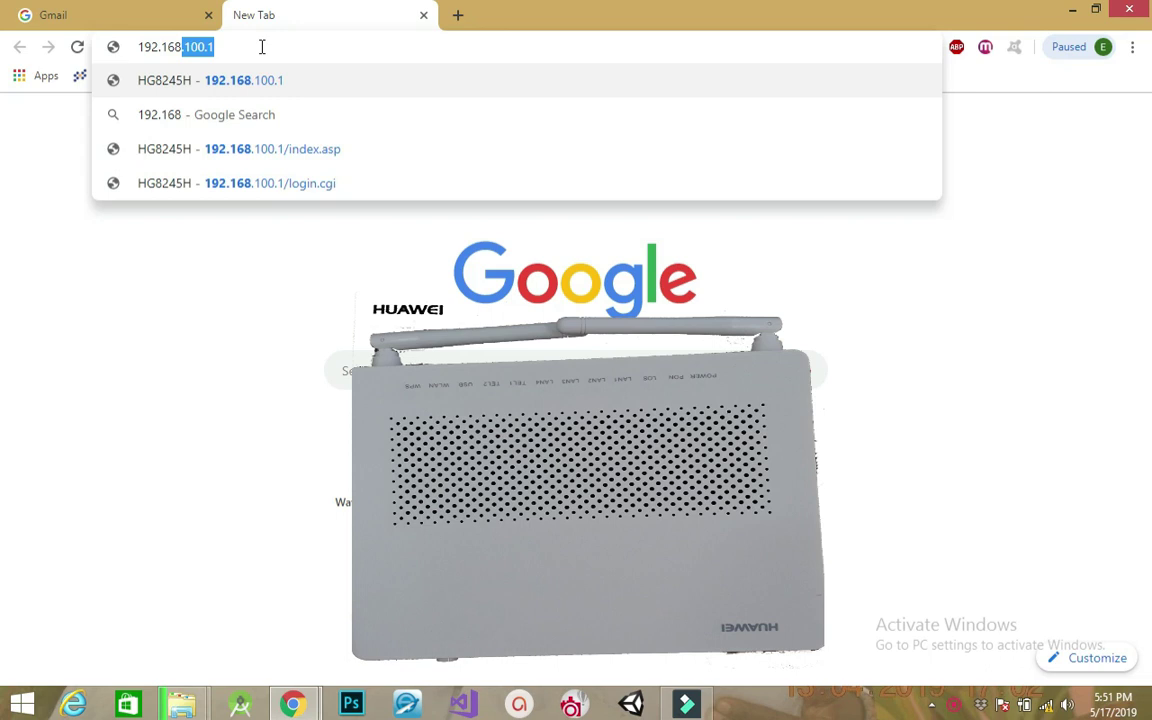
text(.100.1)
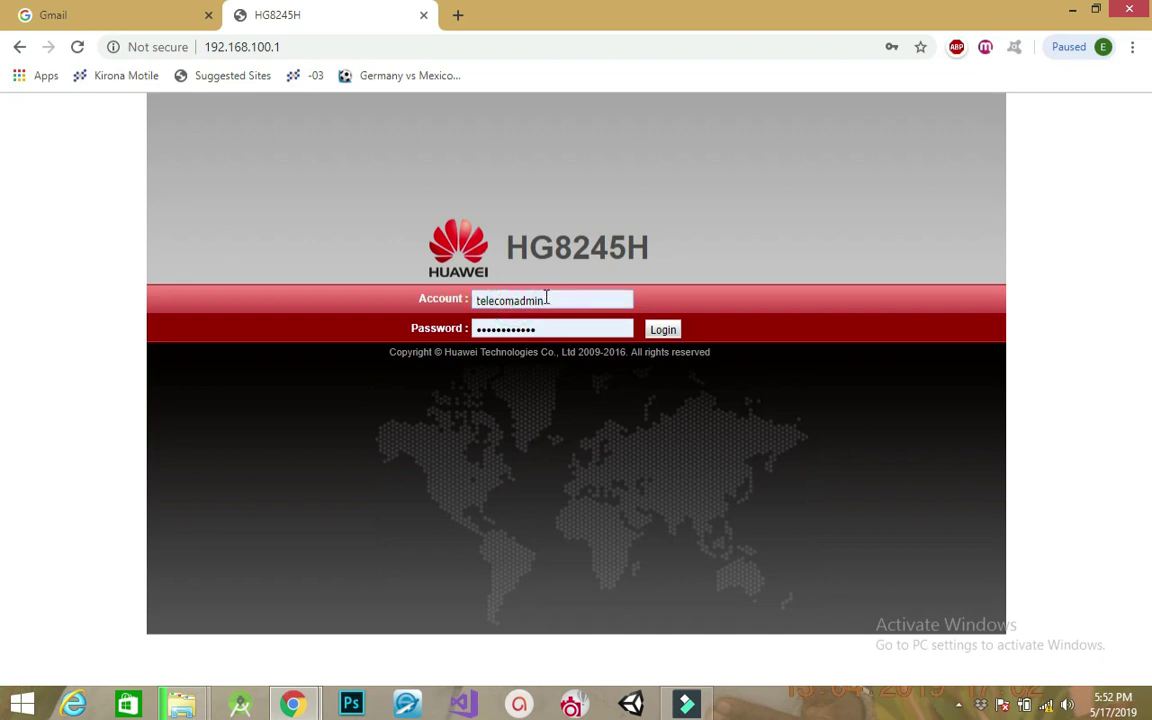
Log in to the router with the prefilled telecomadmin account and its saved password.
click(516, 300)
key(shift+End)
drag(514, 300, 509, 302)
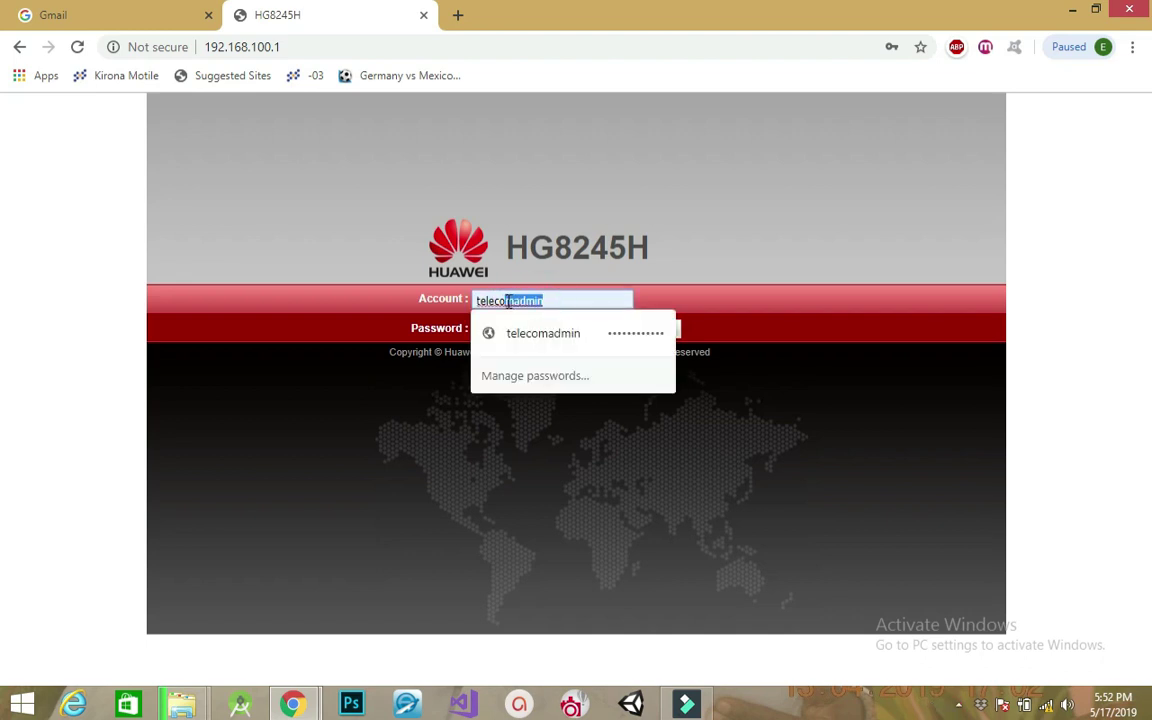
click(575, 302)
click(686, 262)
click(666, 331)
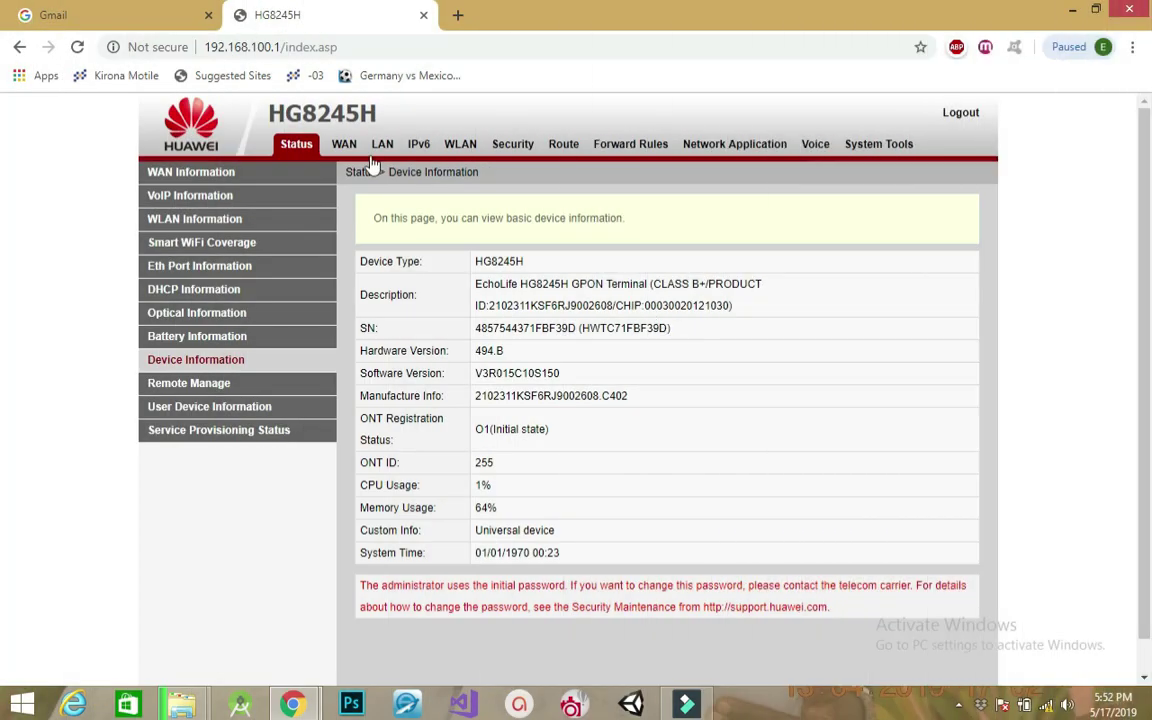
Start a new WAN connection with PPPoE encapsulation and set its VLAN ID to 2785.
click(342, 145)
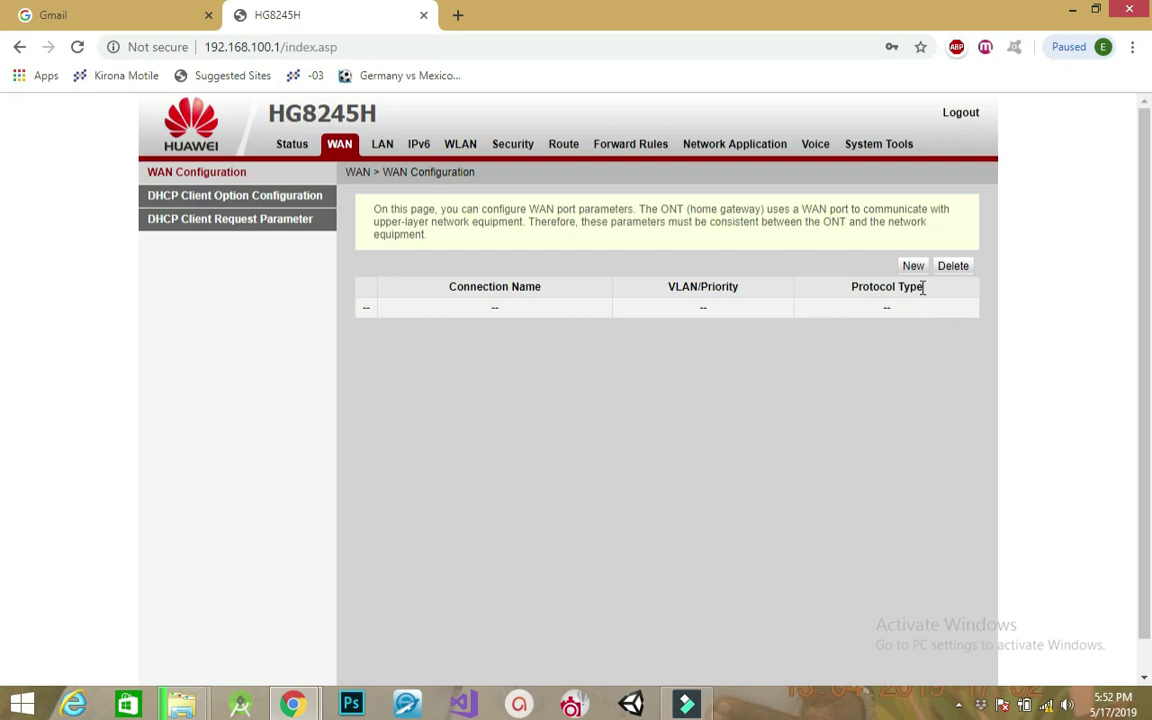
click(912, 268)
scroll(803, 332, down, 2)
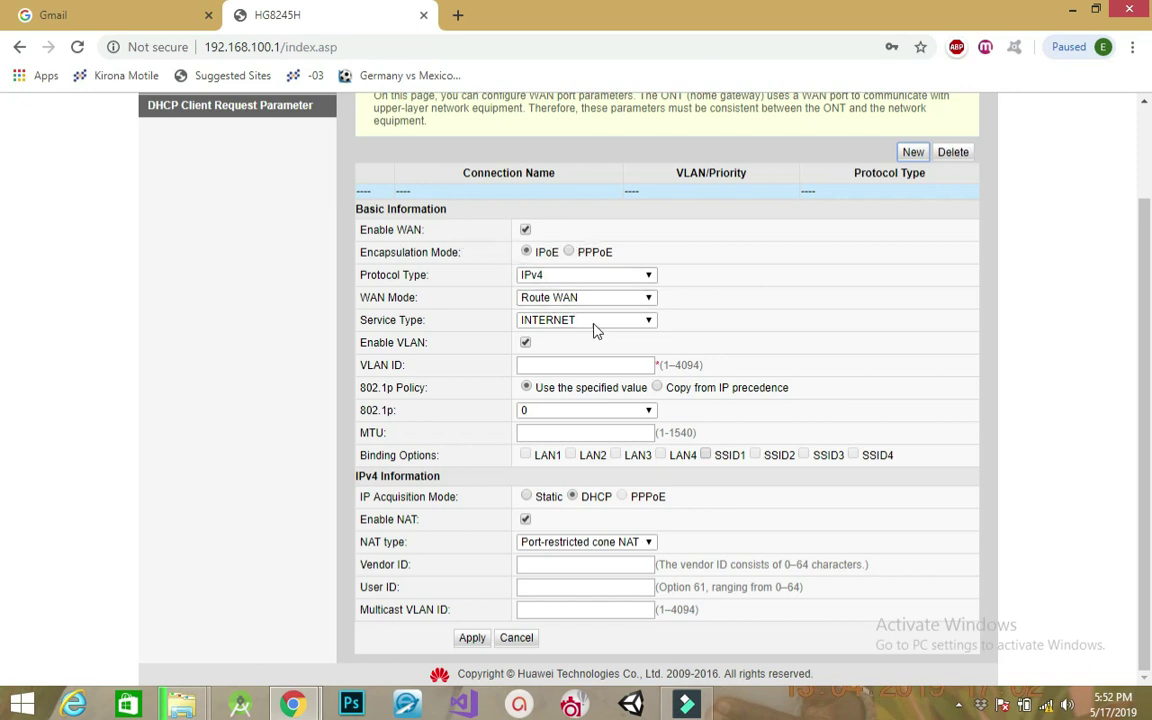
click(571, 255)
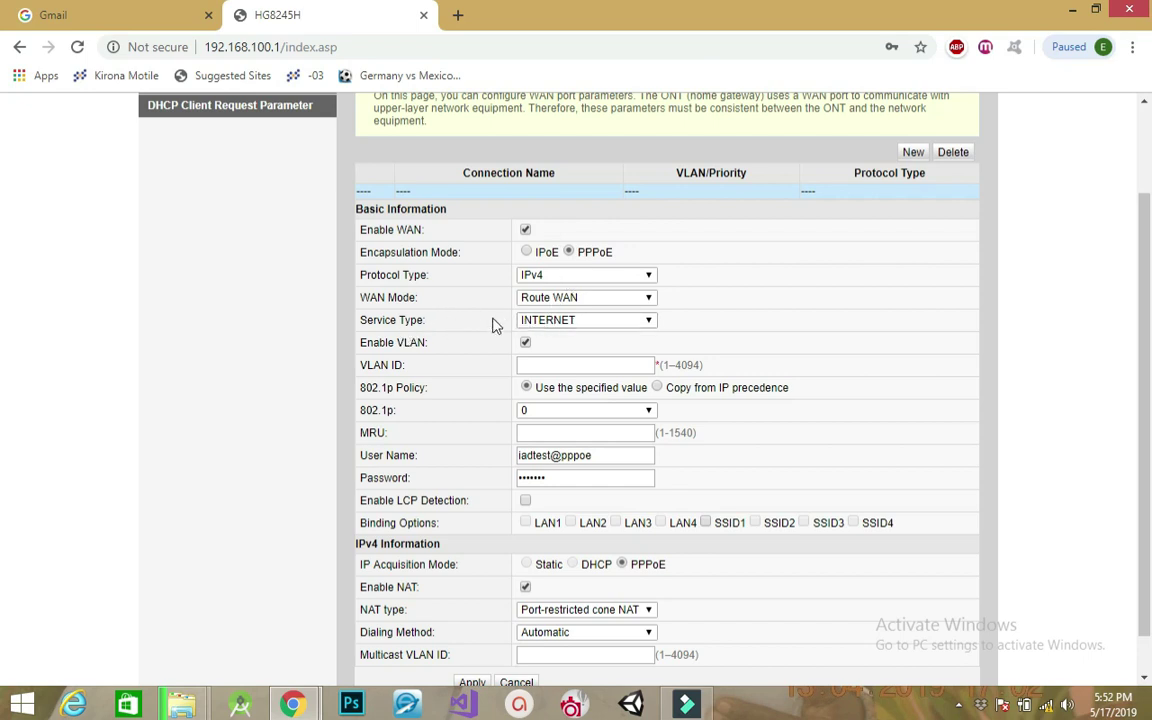
scroll(540, 330, down, 1)
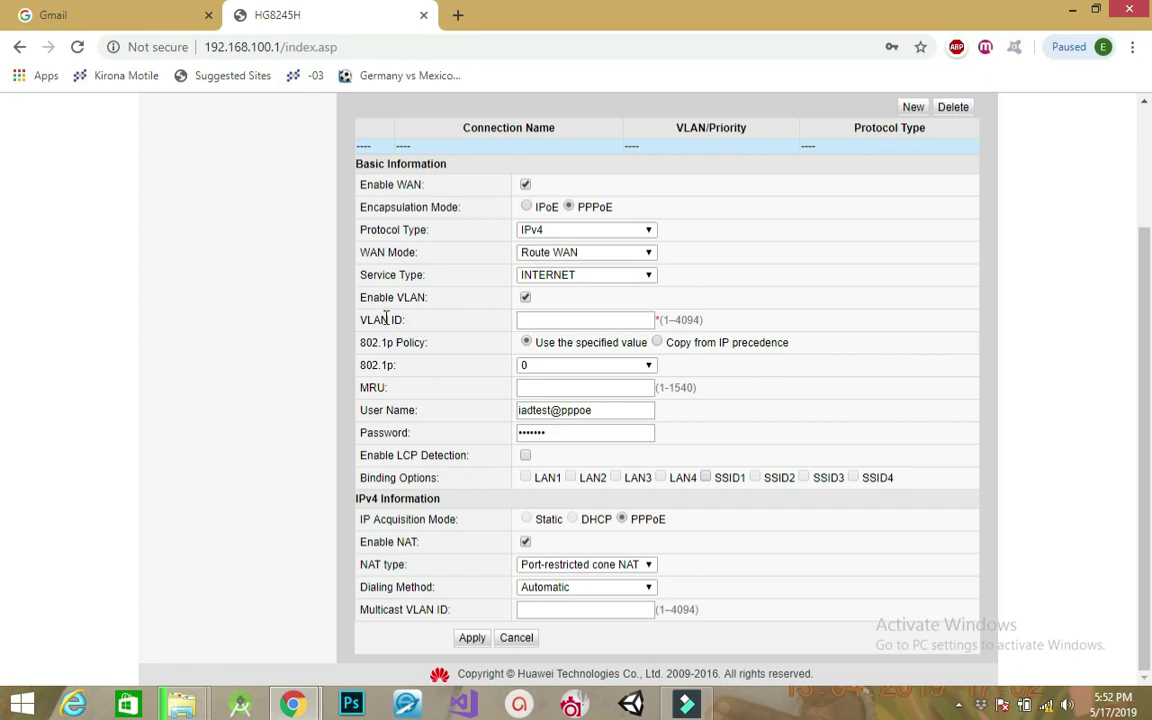
click(591, 322)
text(2785)
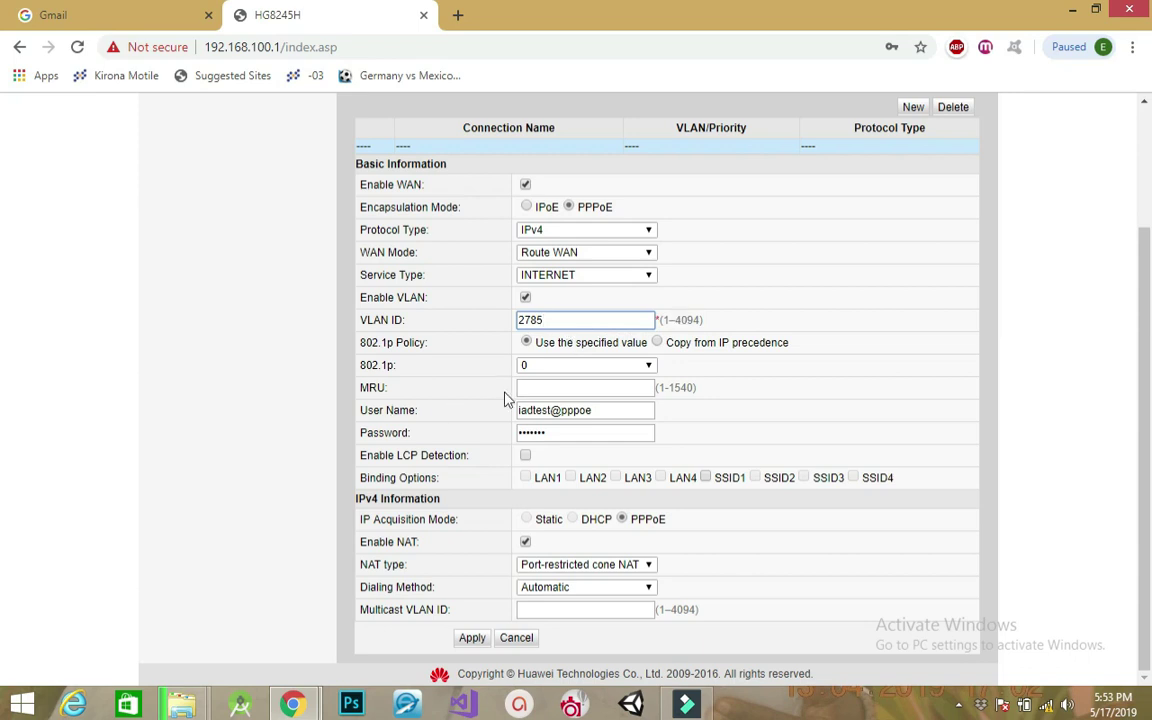
Replace the default PPPoE user name of the new WAN connection with "username".
double_click(599, 410)
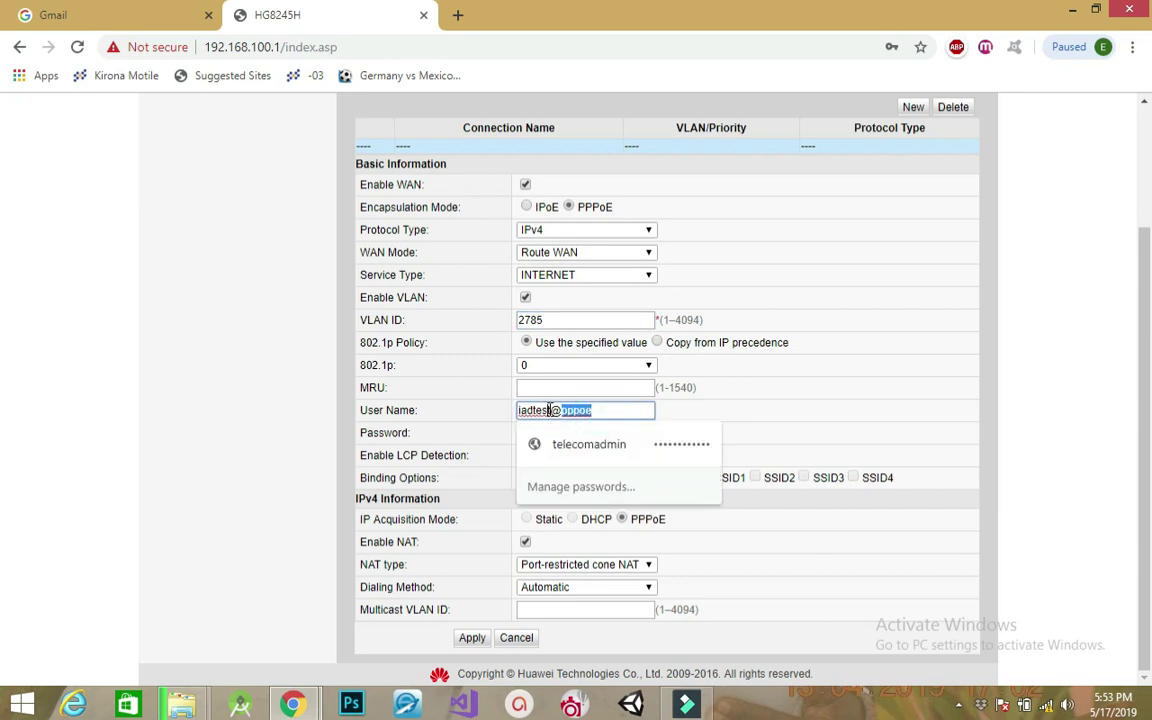
drag(570, 410, 495, 415)
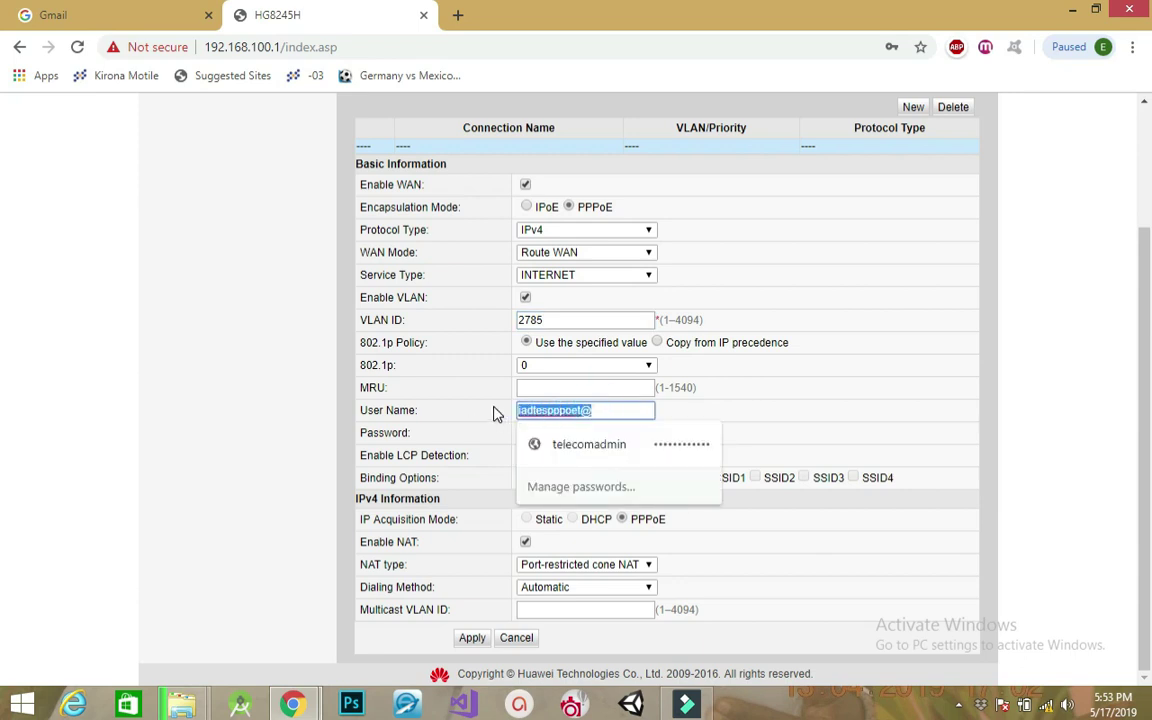
key(BackSpace)
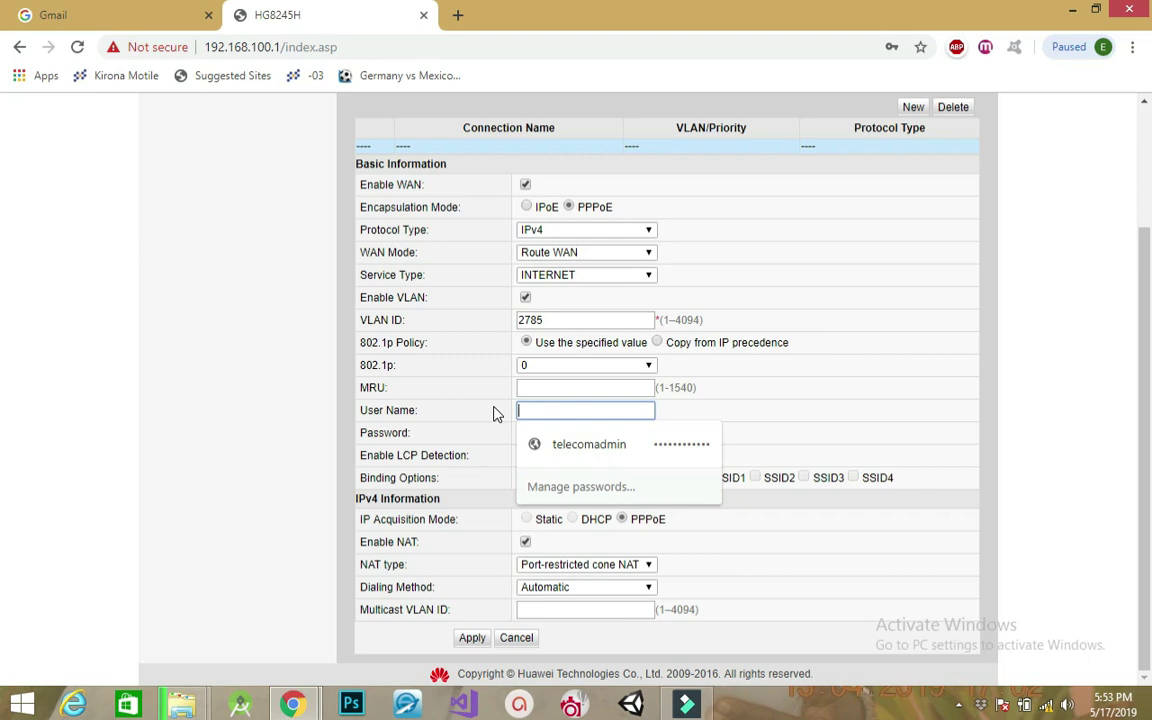
text(username)
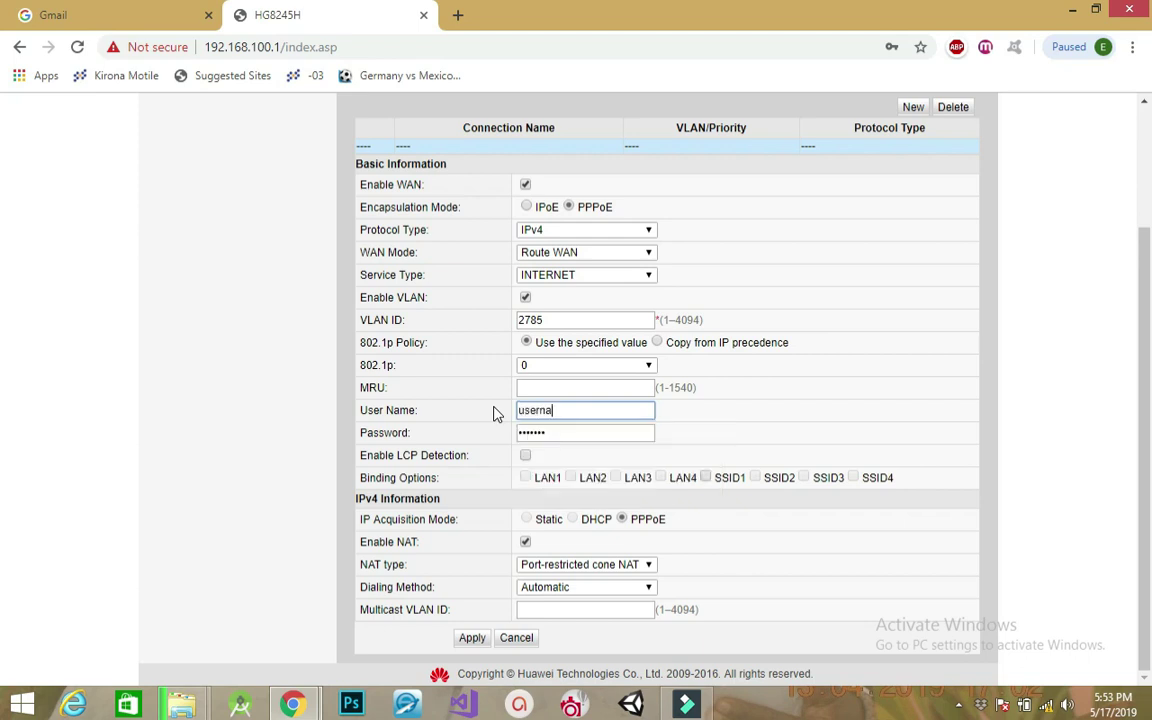
Replace the PPPoE password with the account's password and apply the new WAN connection, without saving the credentials in the browser.
click(575, 432)
key(BackSpace)
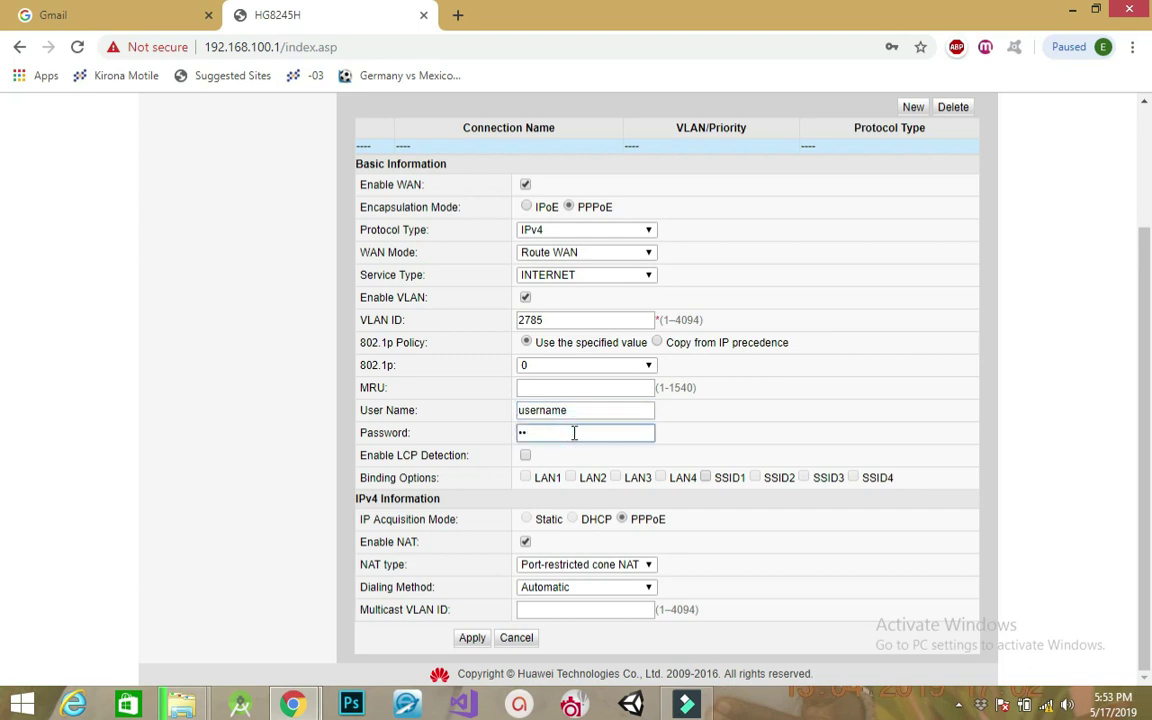
key(BackSpace)
key(BackSpace)
key(Escape)
click(576, 410)
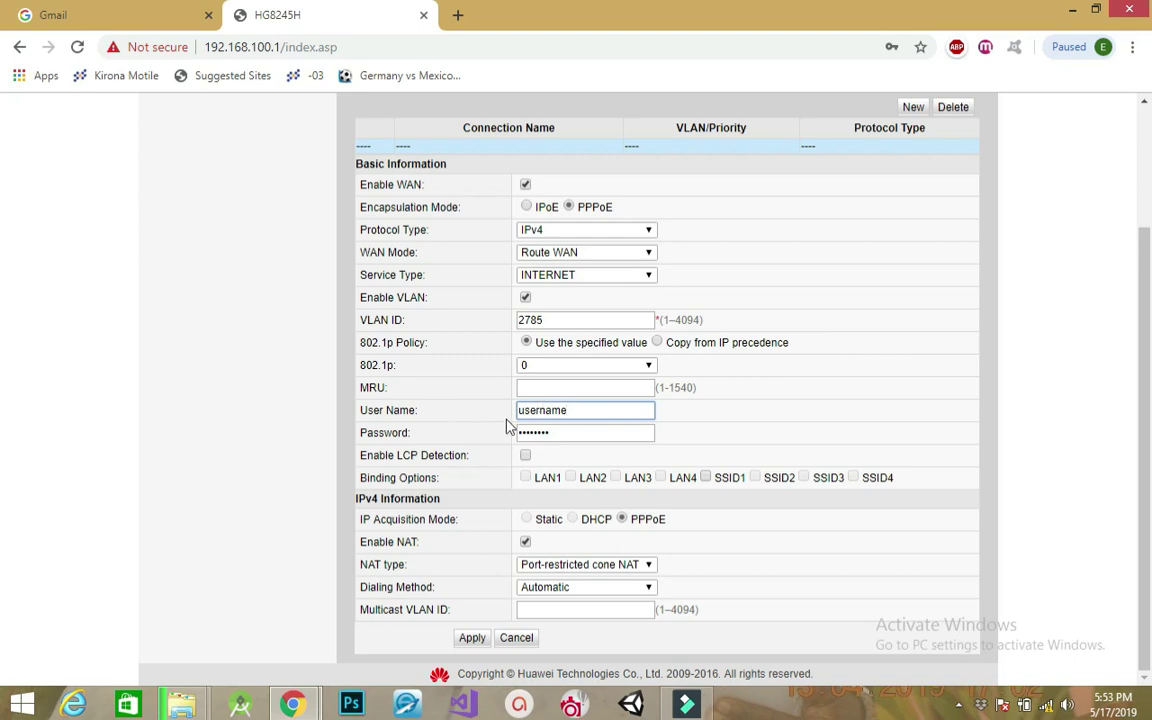
click(567, 433)
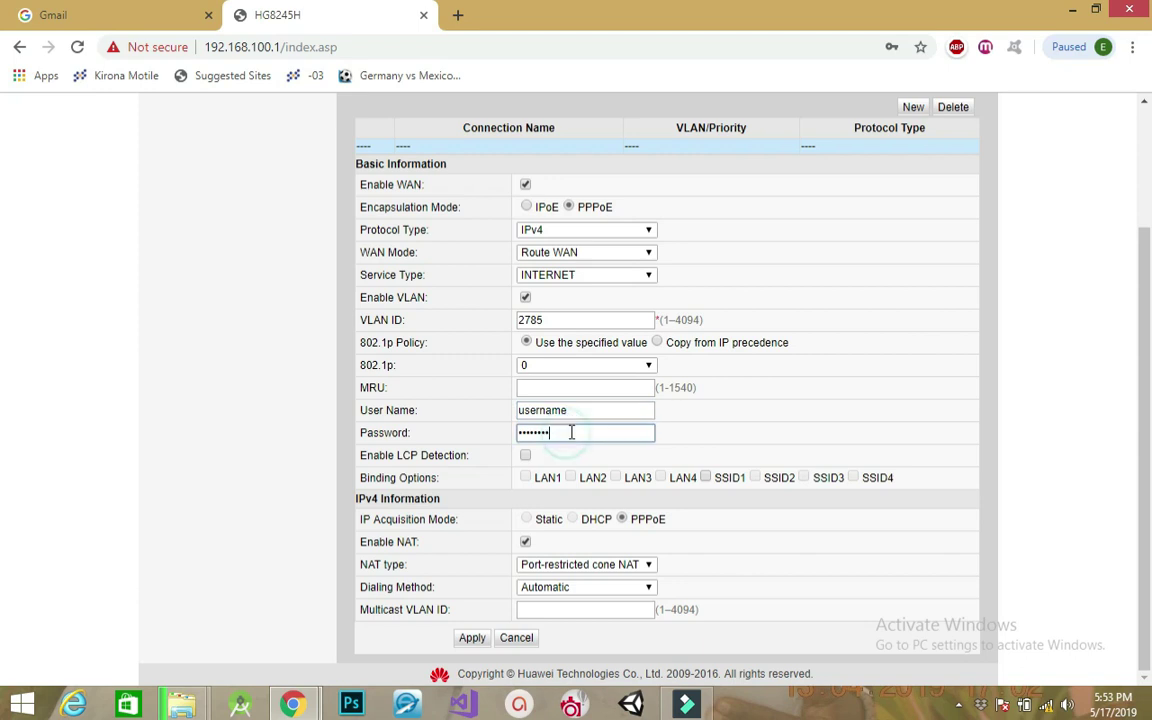
click(585, 410)
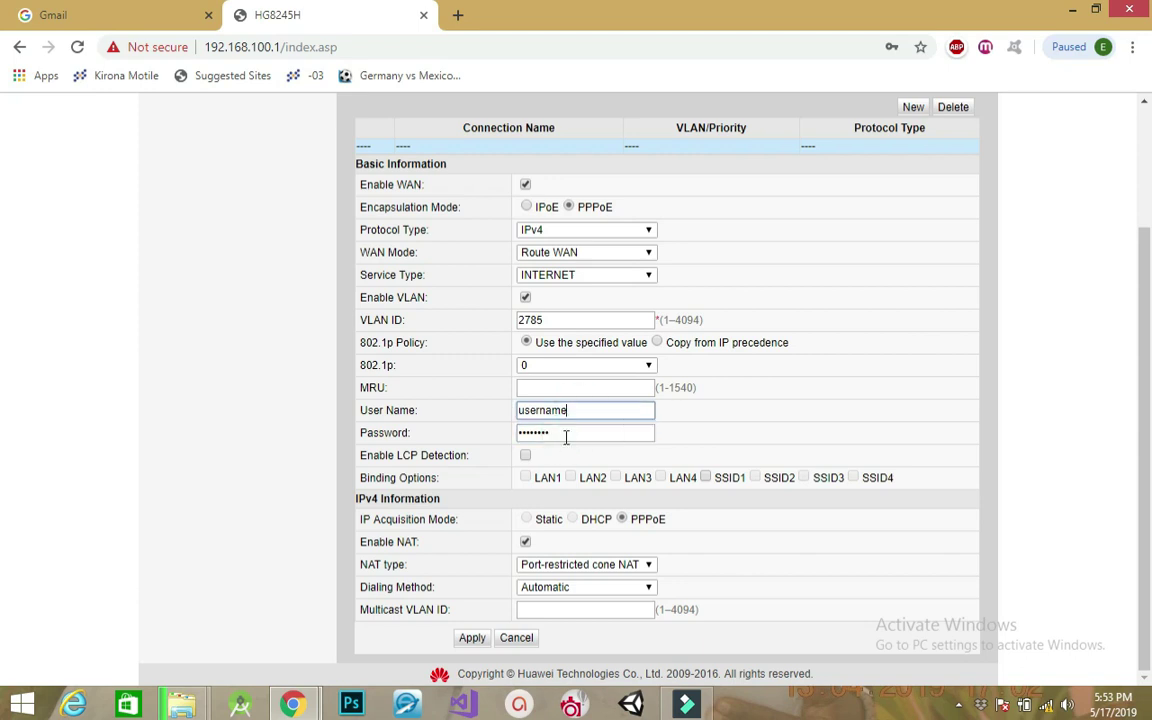
click(566, 434)
click(585, 410)
click(466, 645)
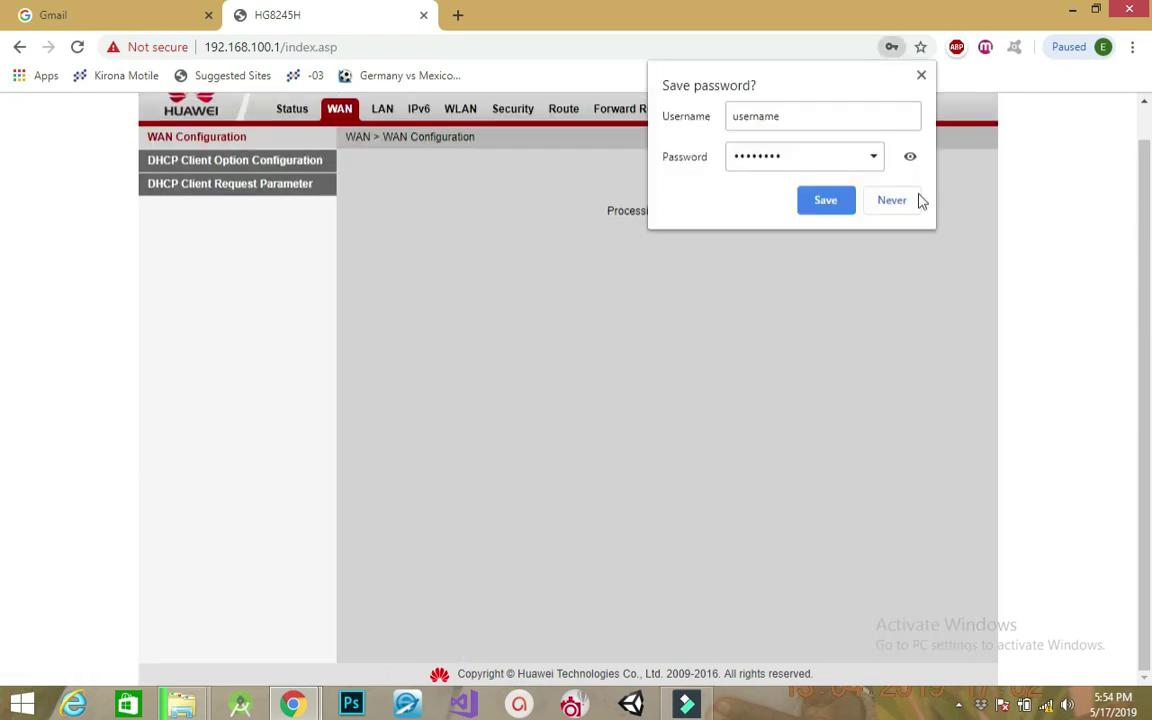
click(921, 75)
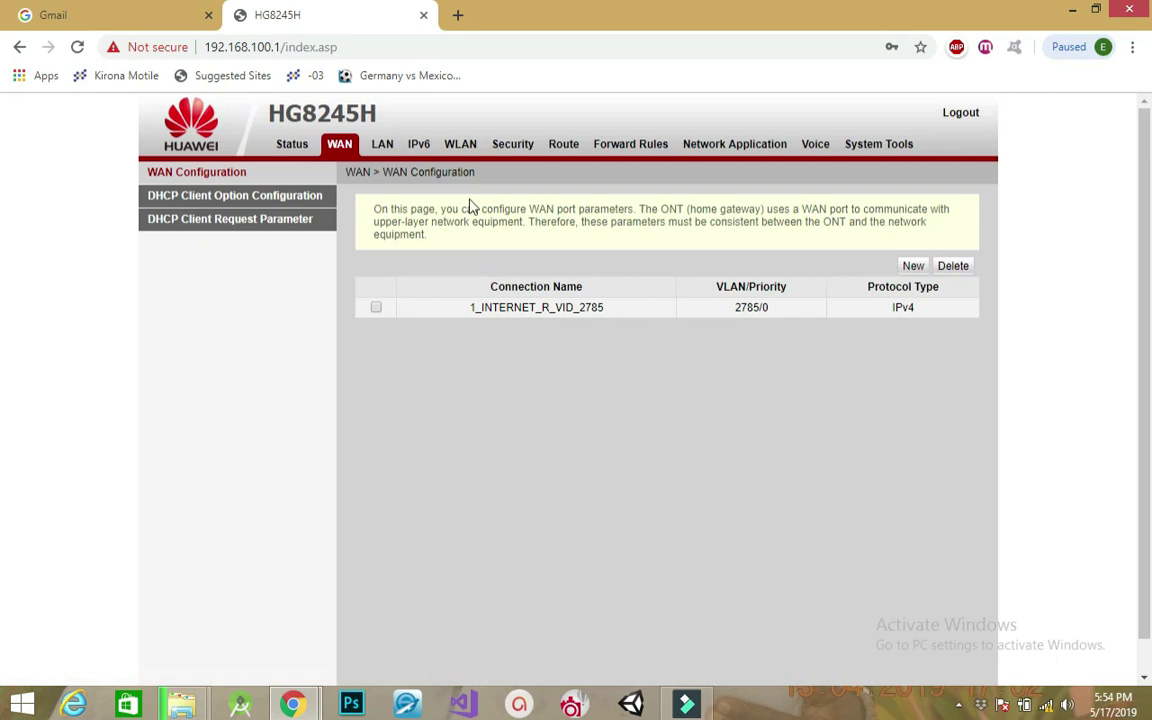
Set LAN1, LAN2, LAN3 and LAN4 as Layer 3 ports in the LAN port work mode and apply it.
click(383, 145)
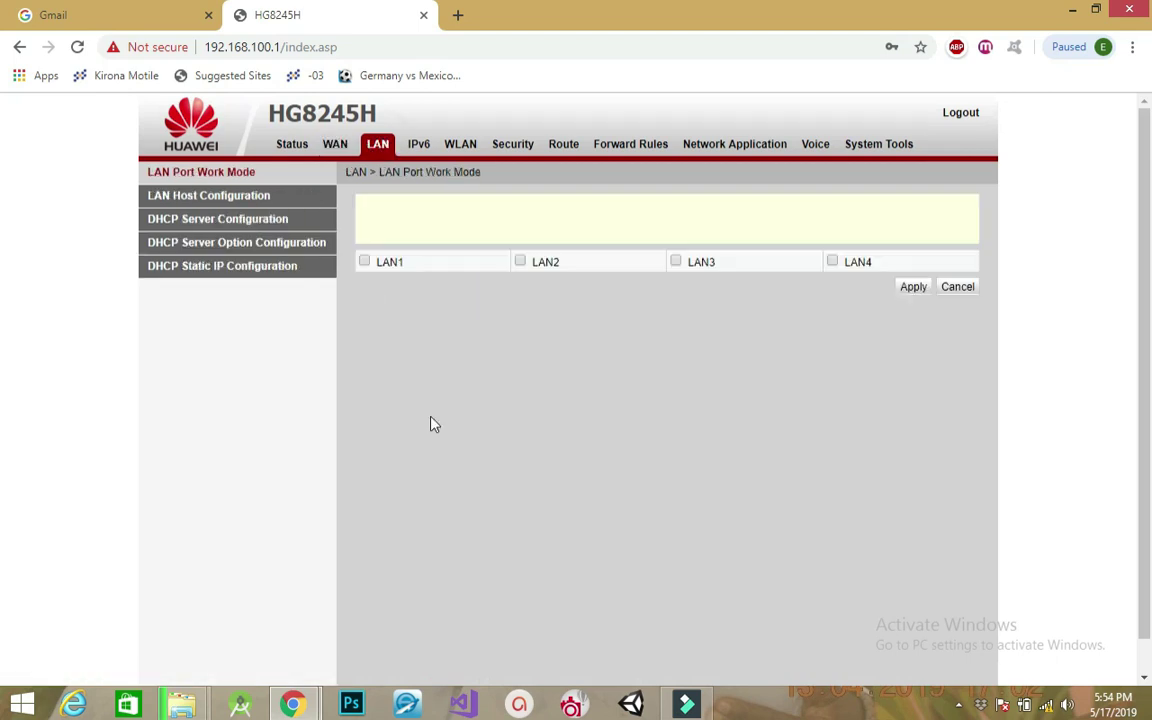
click(365, 277)
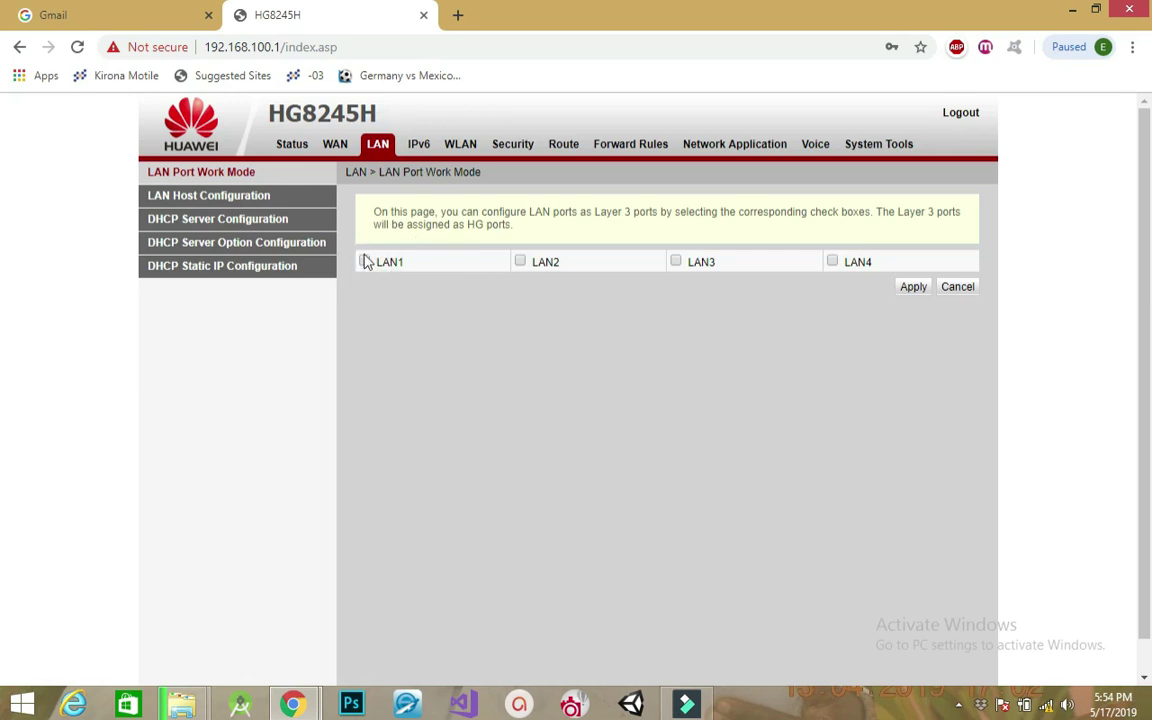
click(364, 261)
click(519, 261)
click(677, 262)
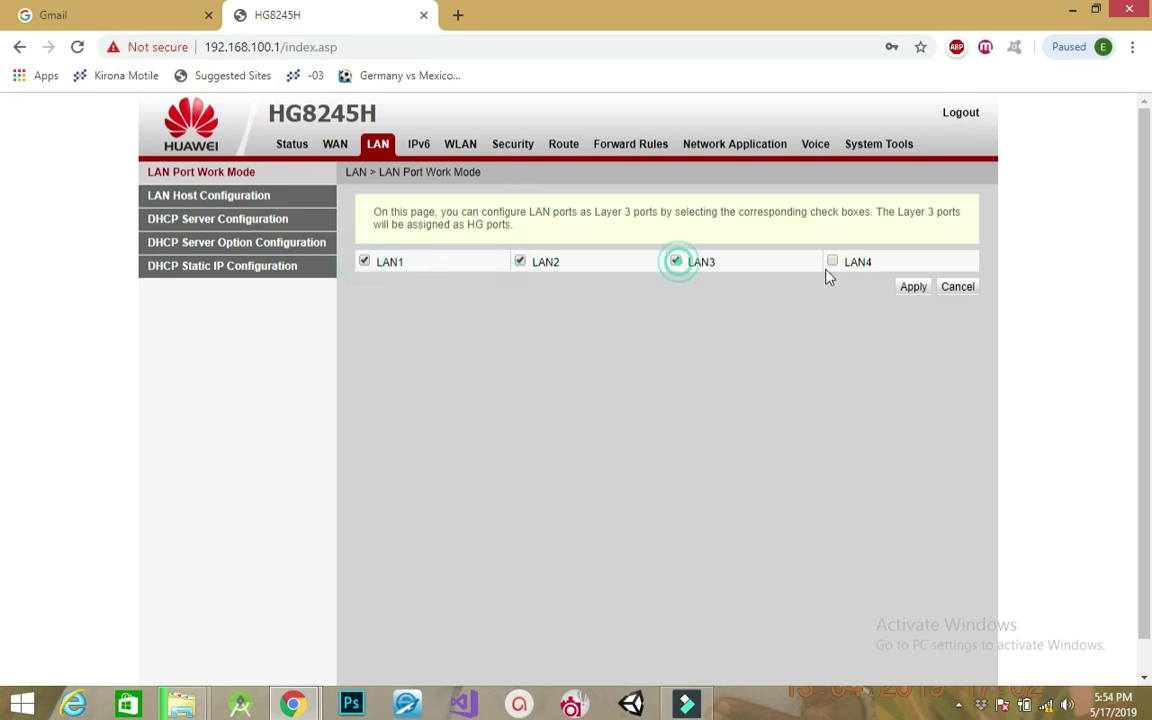
click(831, 262)
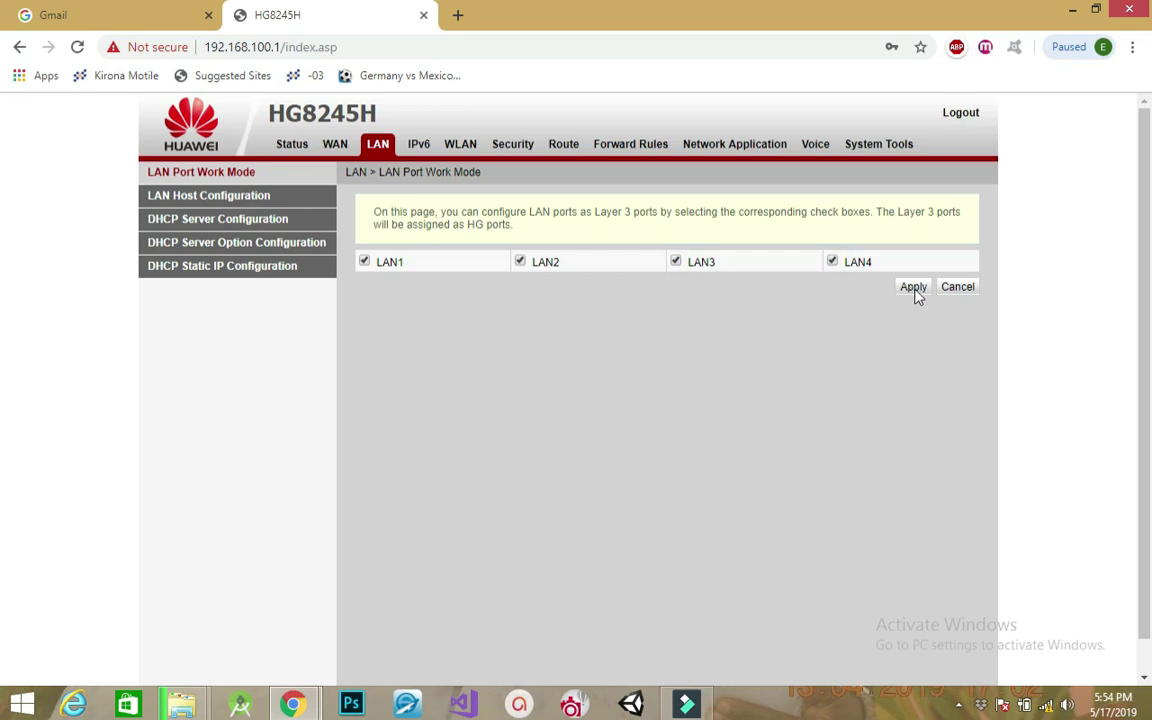
click(914, 288)
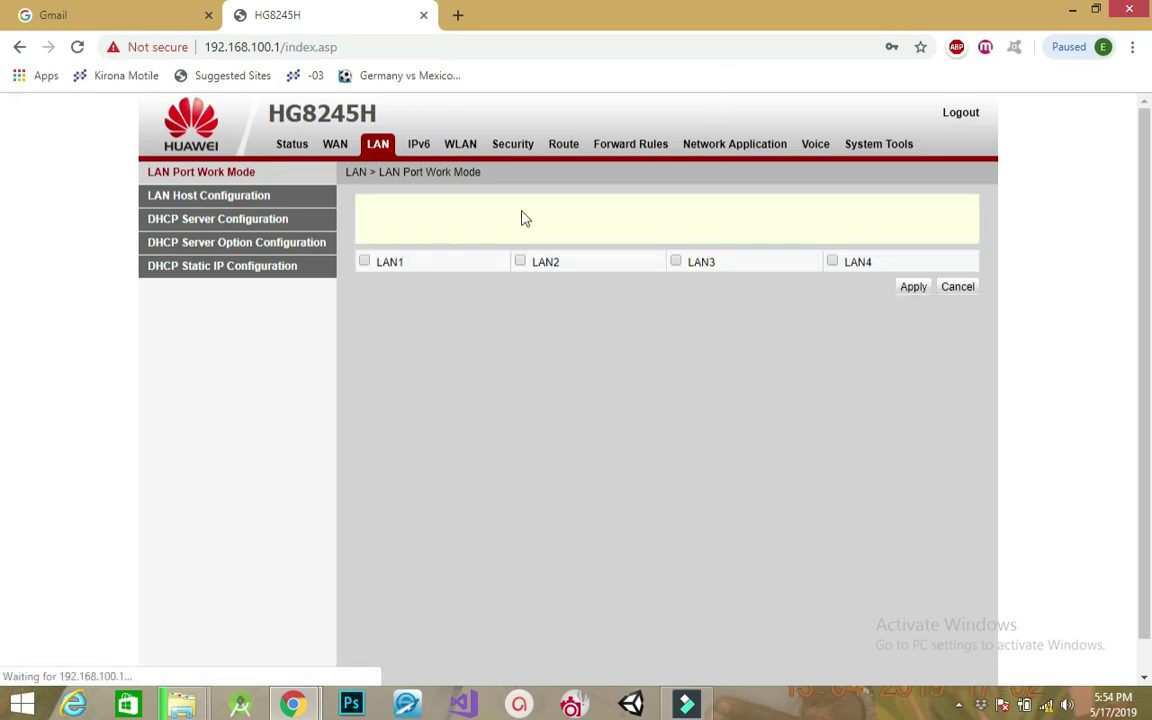
Bind the existing WAN connection with VLAN 2785 to LAN1, LAN2, LAN3, LAN4 and SSID1, and apply the change.
click(336, 148)
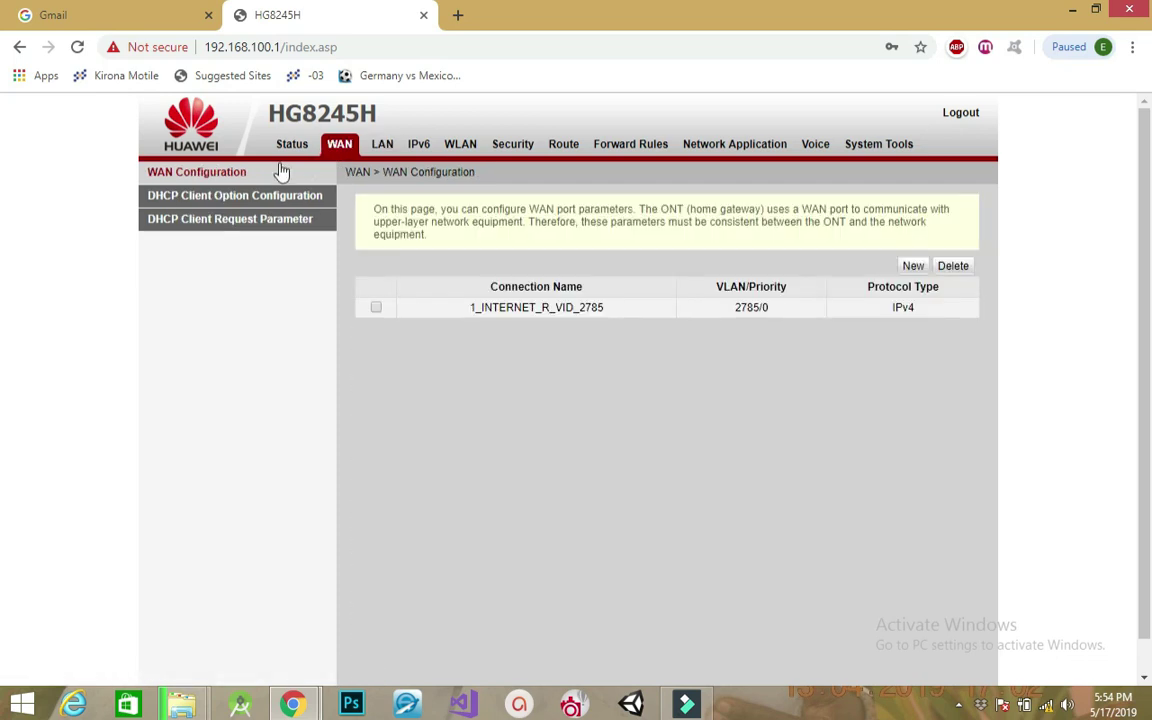
click(566, 312)
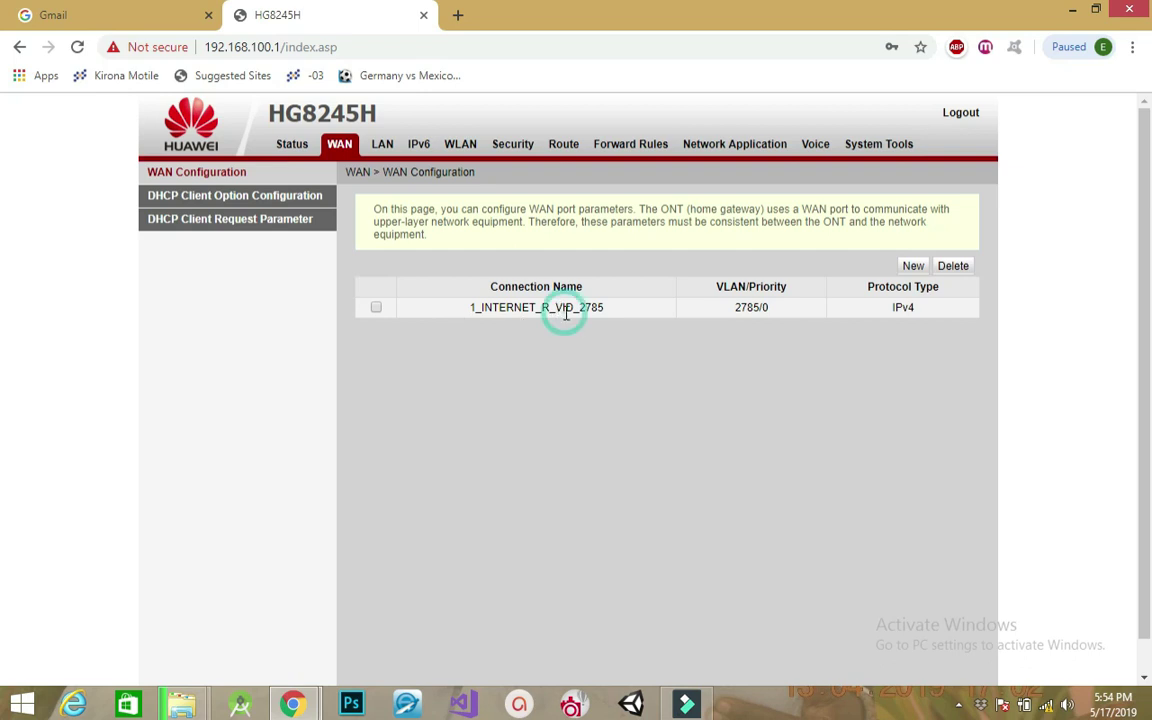
scroll(590, 368, down, 3)
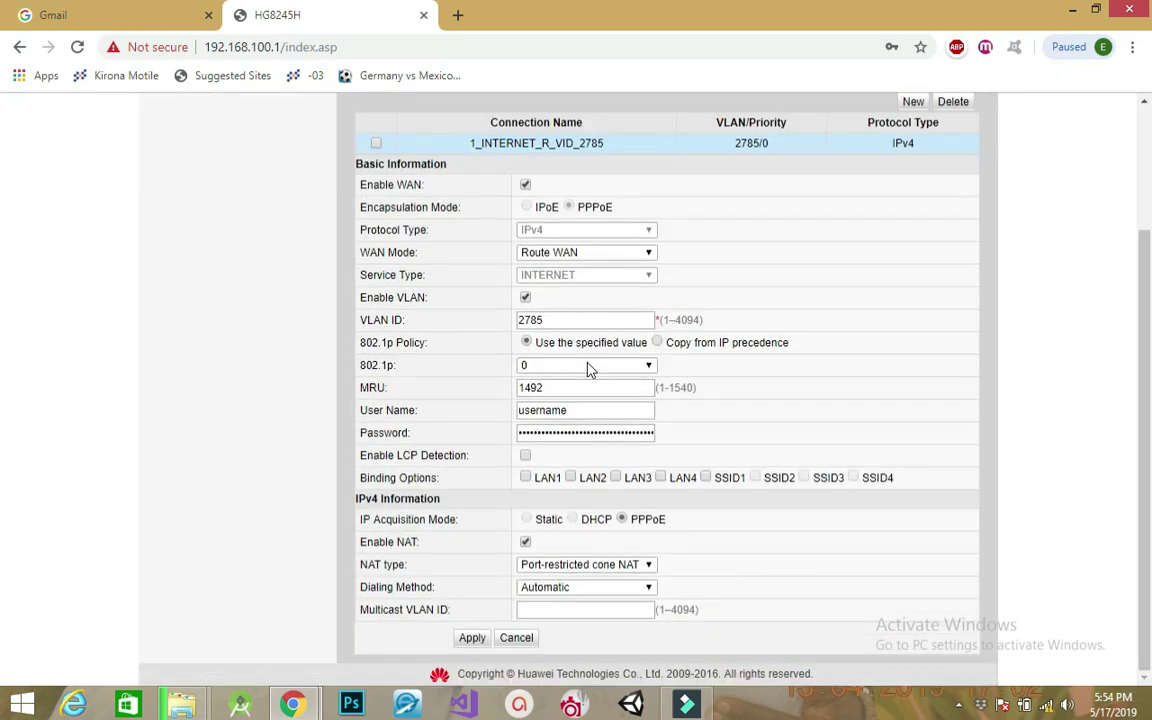
click(525, 477)
click(570, 477)
click(615, 477)
click(660, 477)
click(705, 477)
click(750, 478)
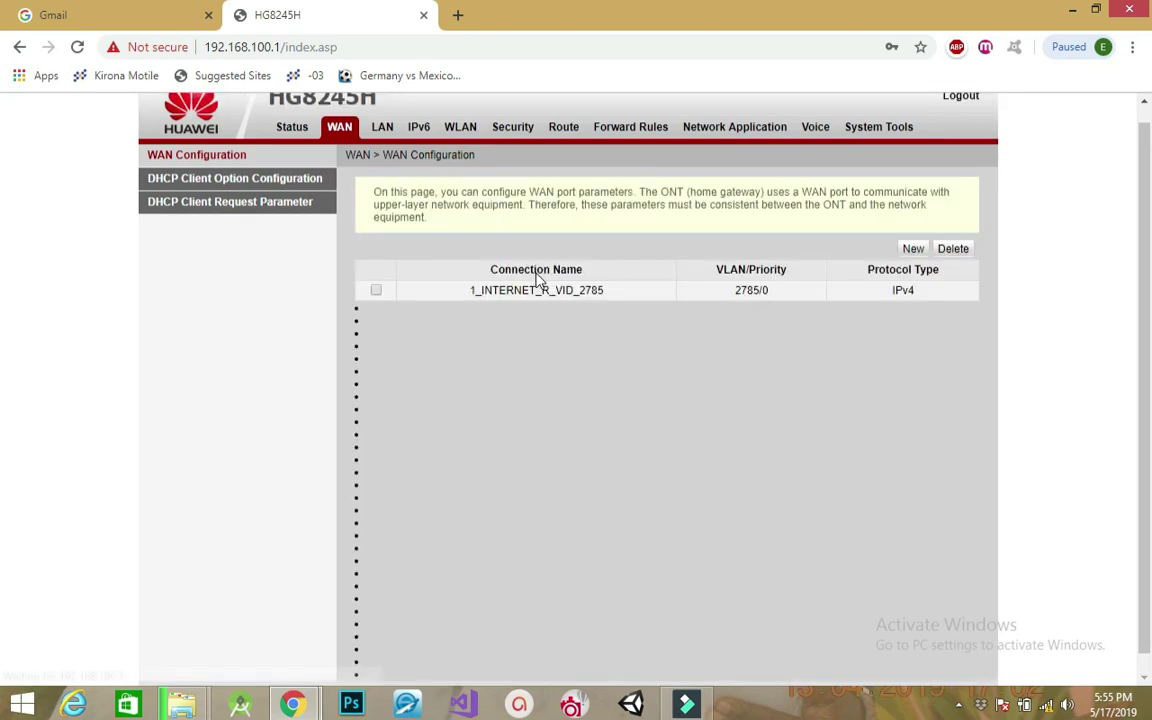
Open the WAN Information status page to check the connection.
click(292, 145)
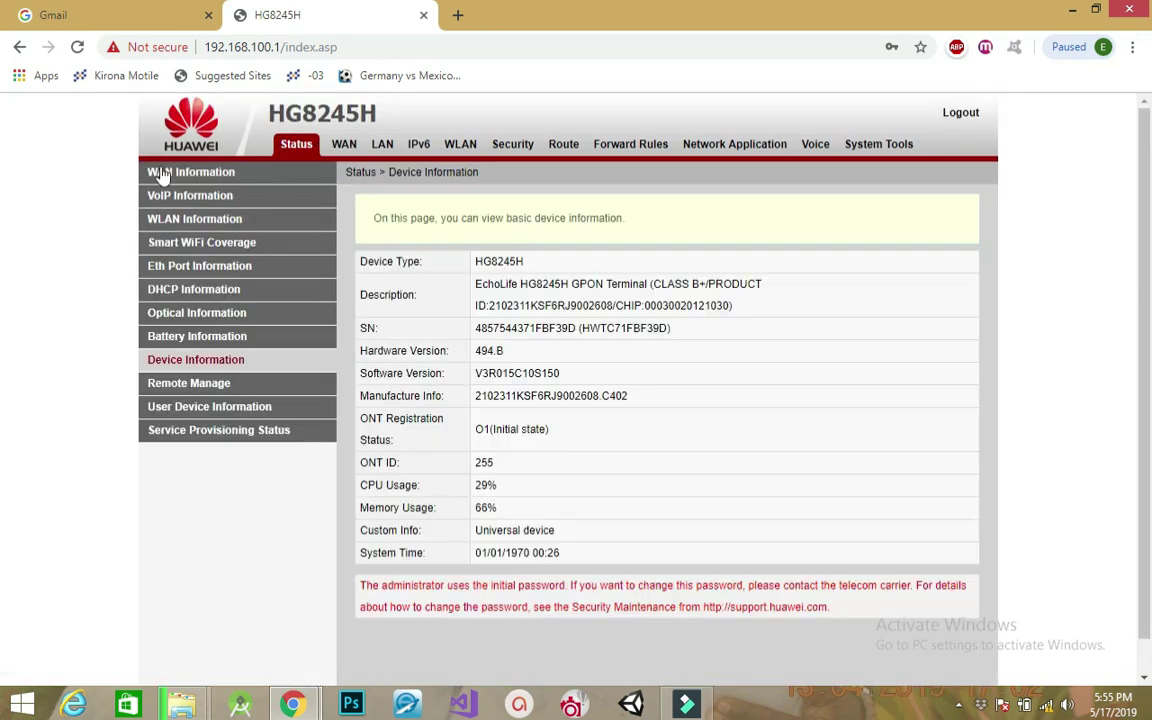
click(168, 175)
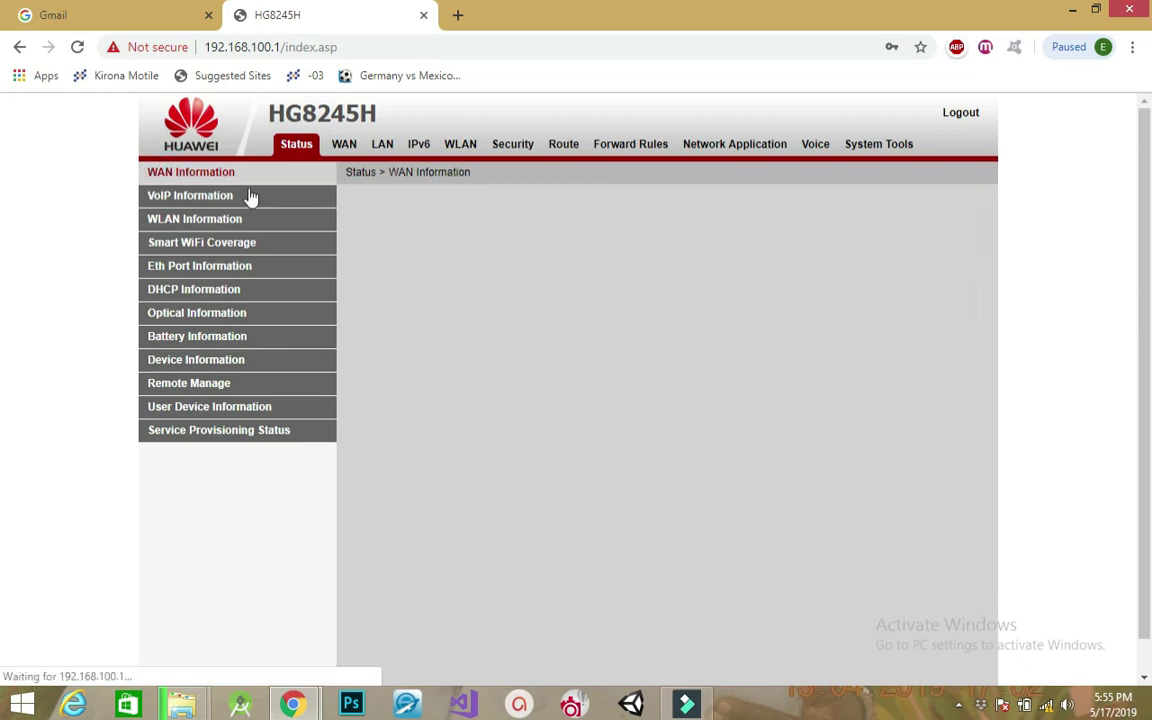